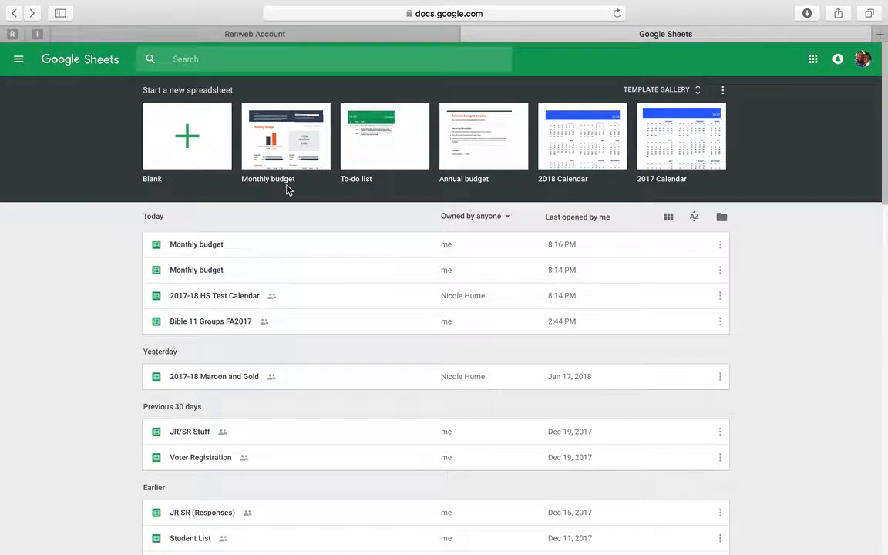
# Create a spreadsheet from the Monthly budget template and set its starting balance to 0.
pyautogui.click(259, 164)
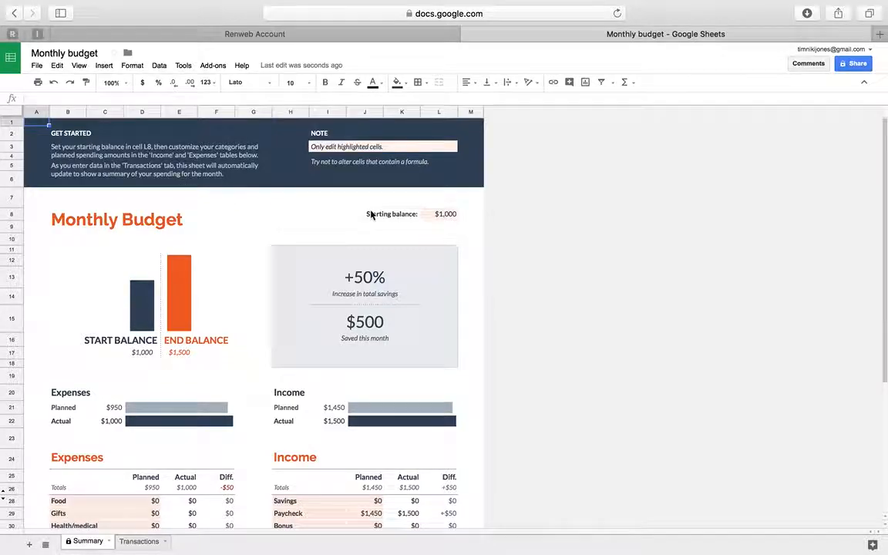
pyautogui.click(445, 215)
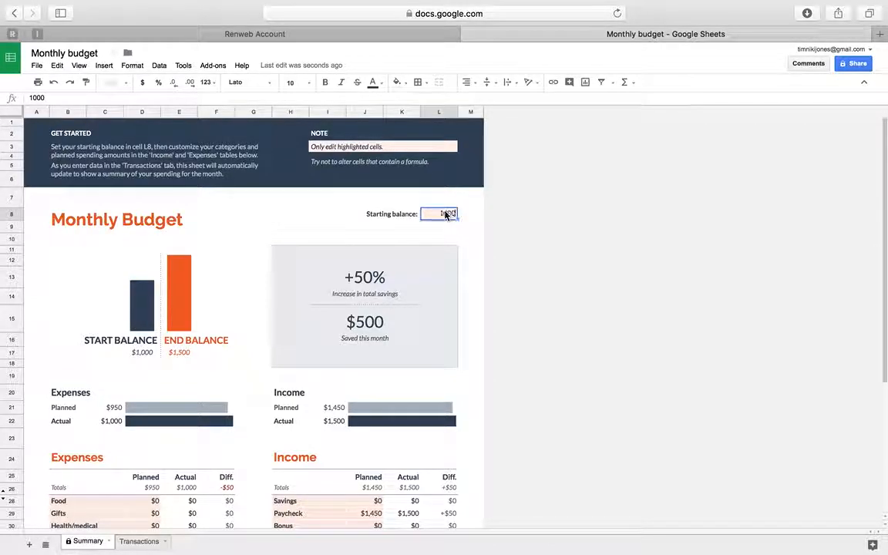
pyautogui.doubleClick(445, 215)
pyautogui.write('0')
pyautogui.click(476, 228)
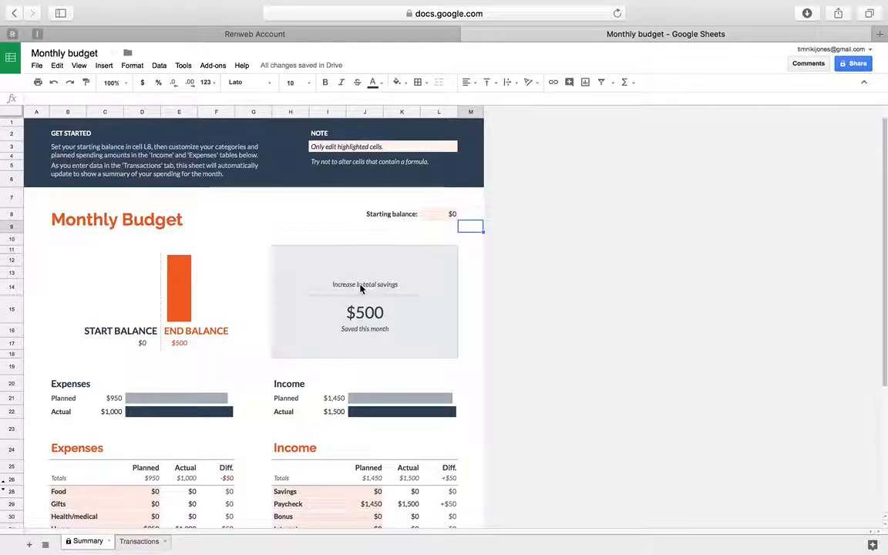
# Set the planned Paycheck amount in the Income table to 3500.
pyautogui.scroll(-5, 361, 287)
pyautogui.scroll(-2, 360, 288)
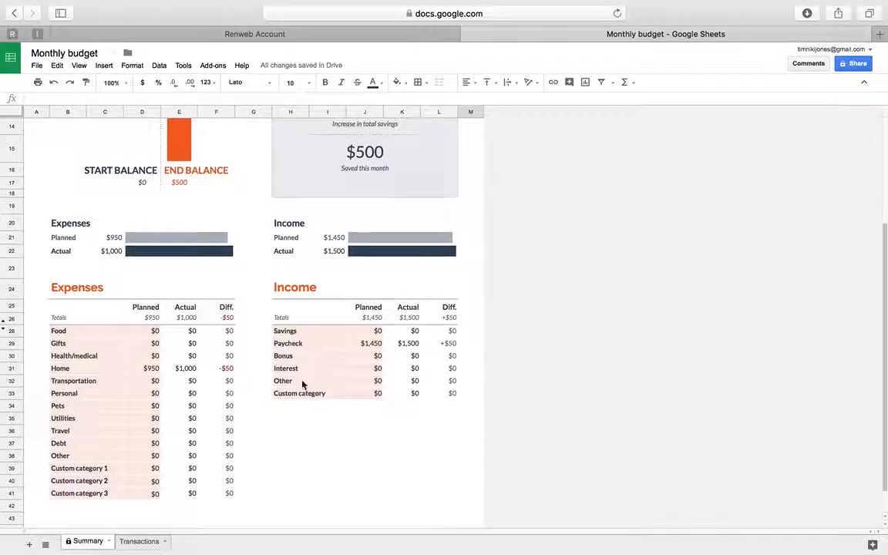
pyautogui.click(377, 345)
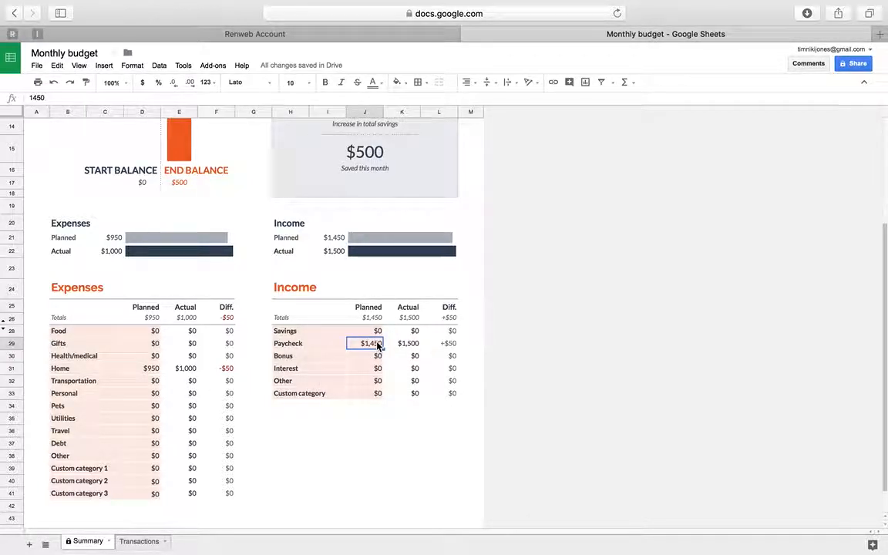
pyautogui.write('3500')
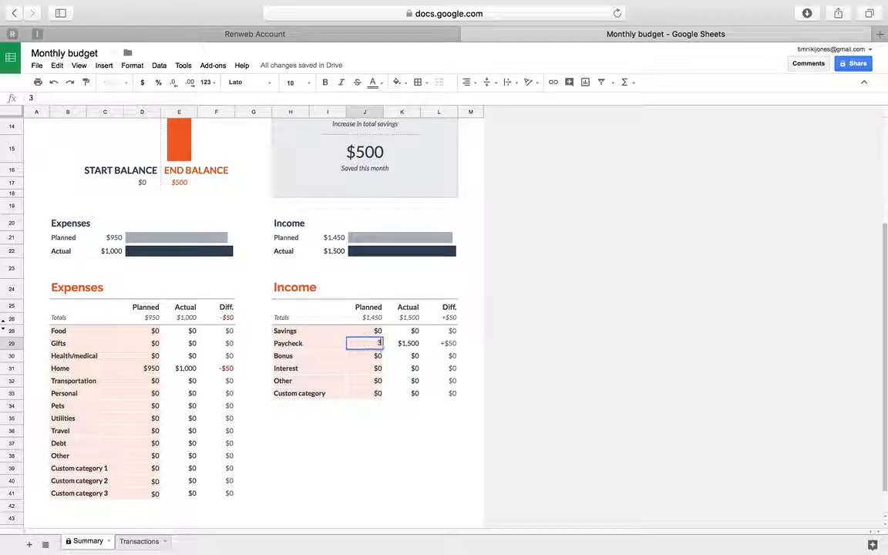
pyautogui.press('Return')
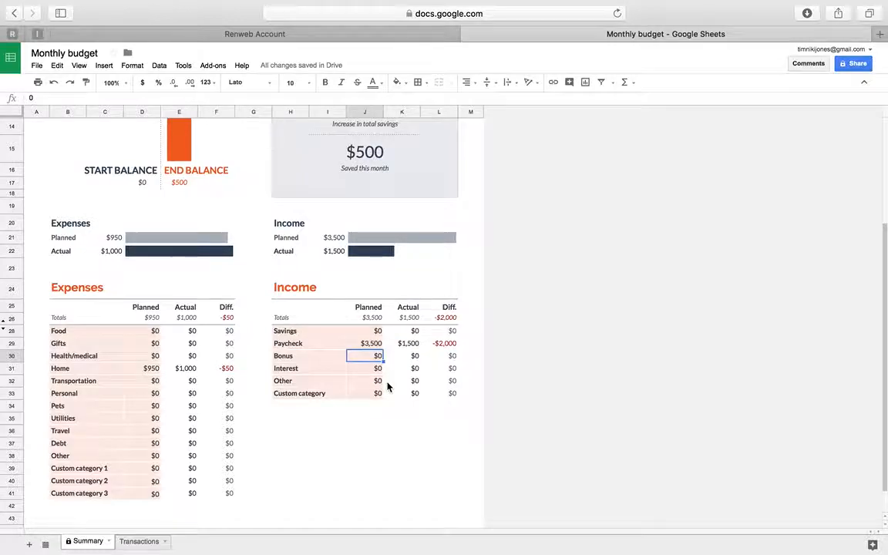
# On the Transactions sheet, set the amount of the Paycheck income entry to 3500.
pyautogui.scroll(-2, 388, 387)
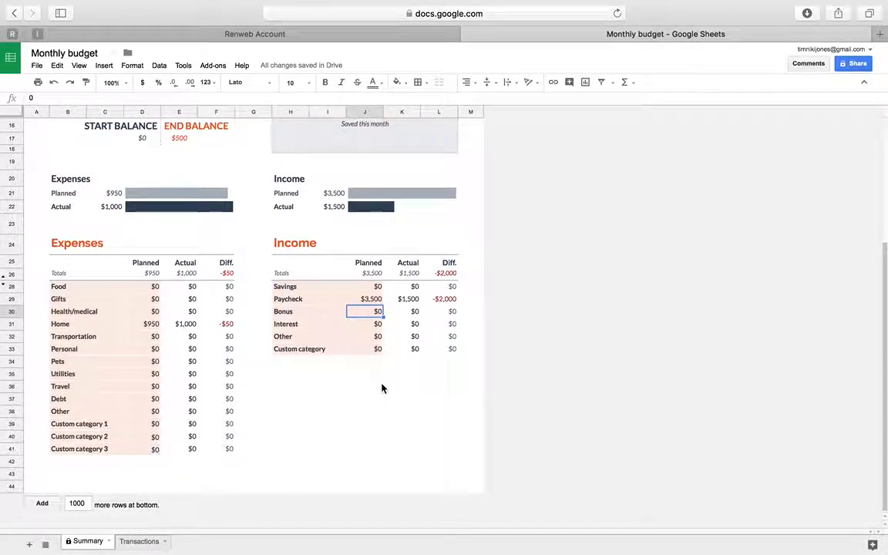
pyautogui.click(139, 542)
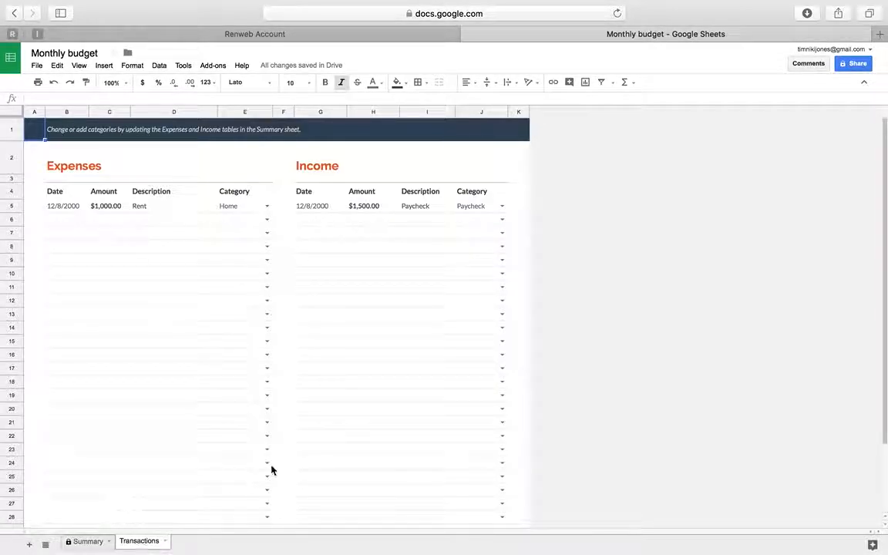
pyautogui.click(362, 207)
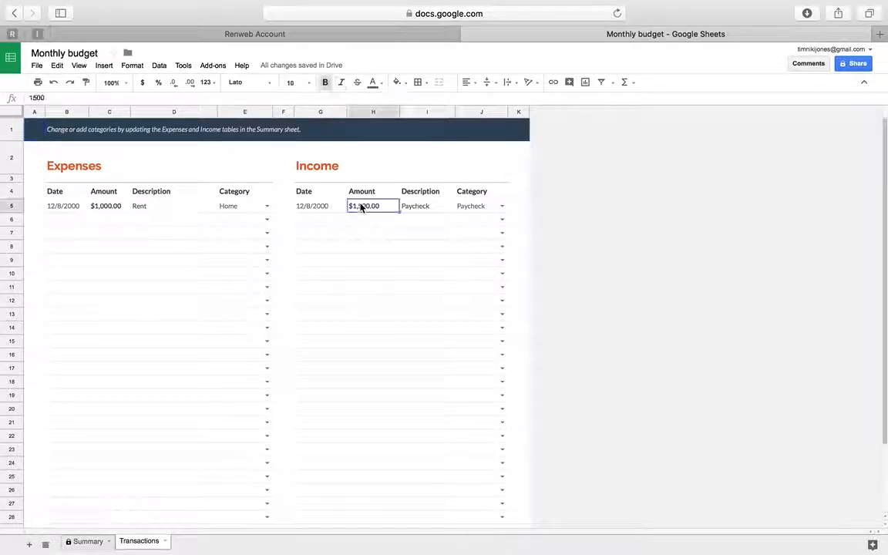
pyautogui.write('3500')
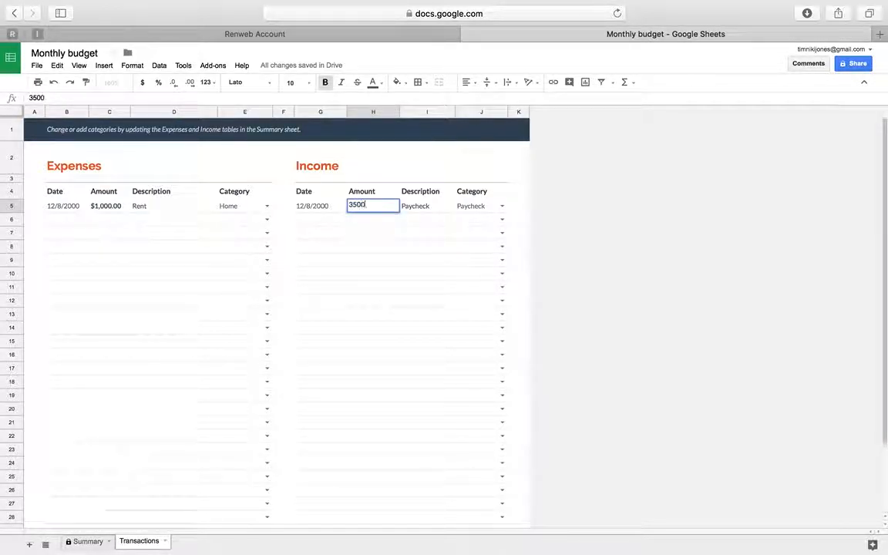
pyautogui.click(353, 235)
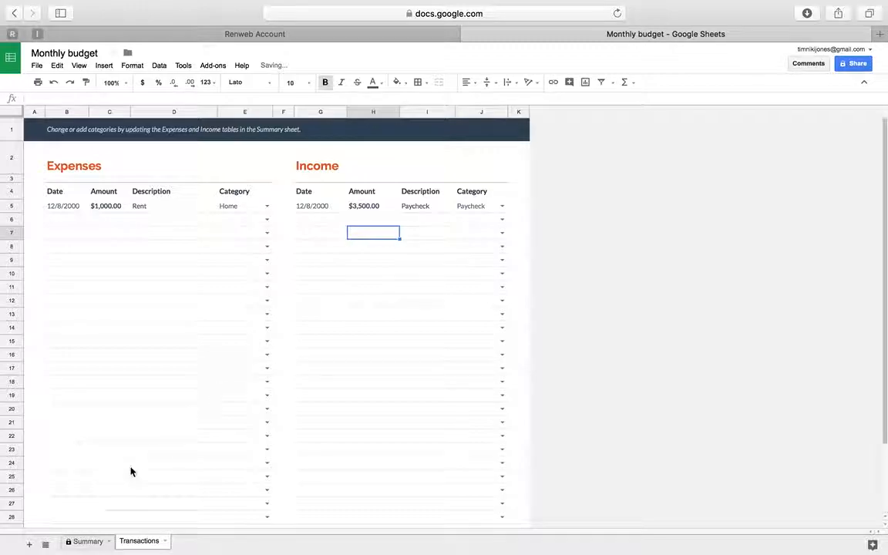
# On the Summary sheet, enter planned expenses of 400 for Food, 20 for Gifts and 50 for Health/medical.
pyautogui.click(84, 541)
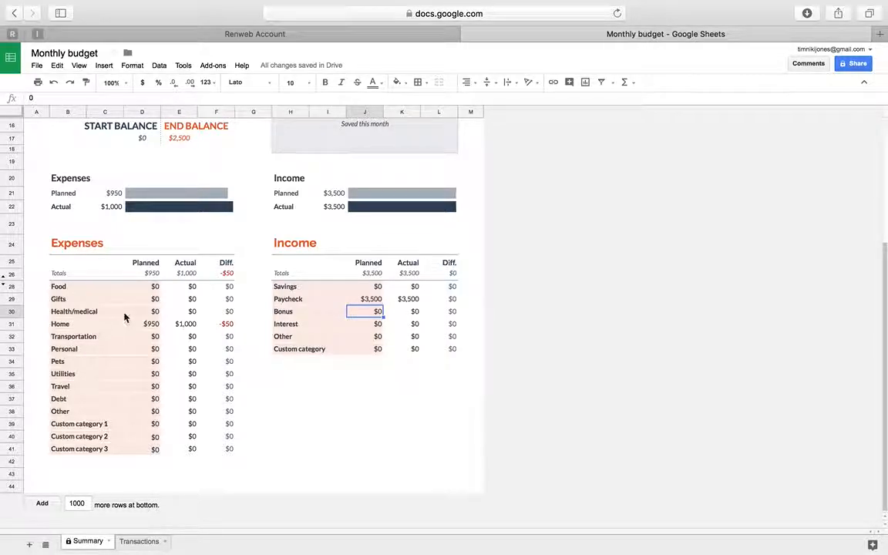
pyautogui.click(156, 290)
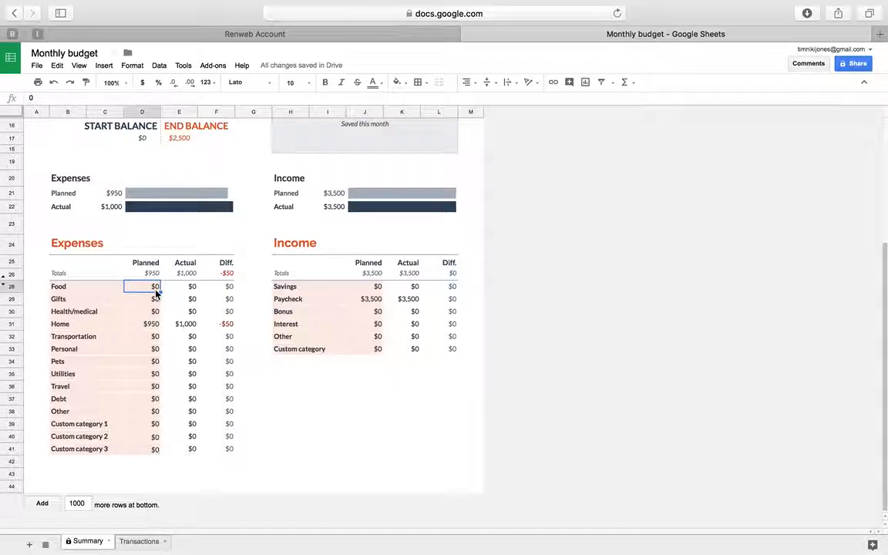
pyautogui.write('400')
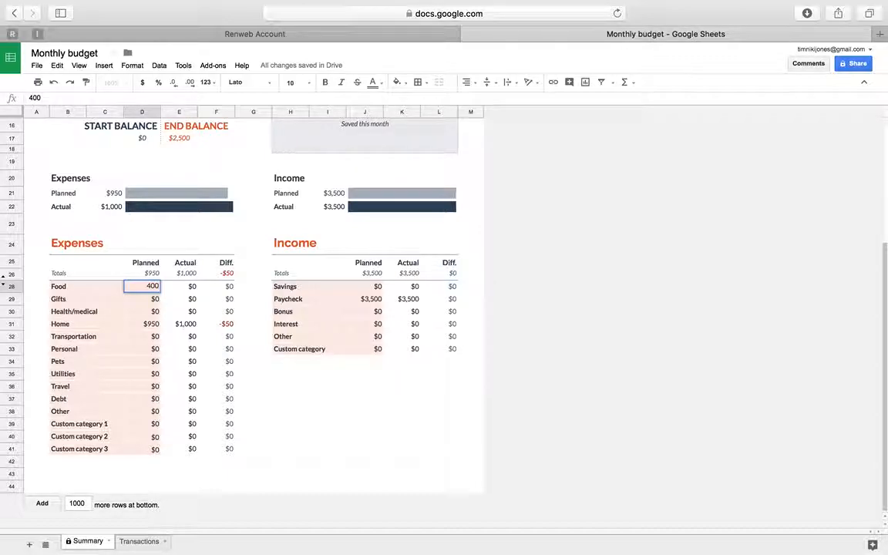
pyautogui.click(156, 300)
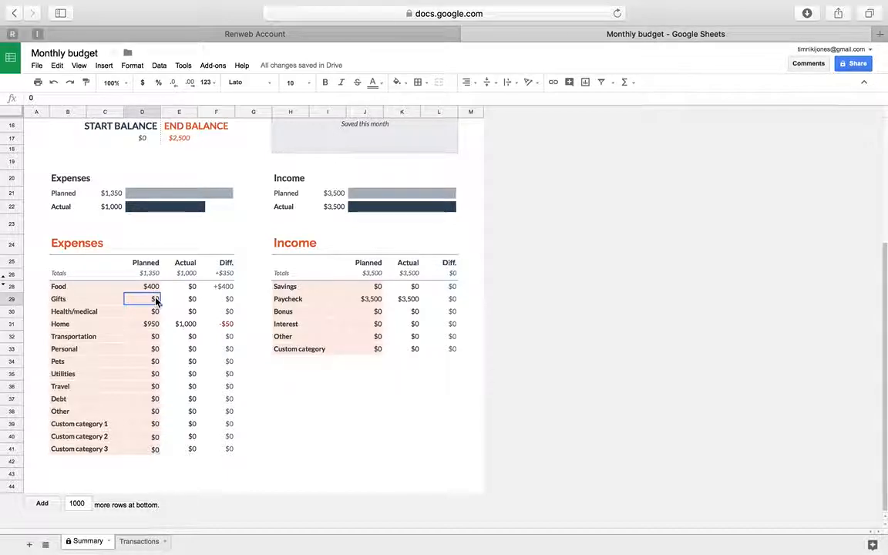
pyautogui.write('20')
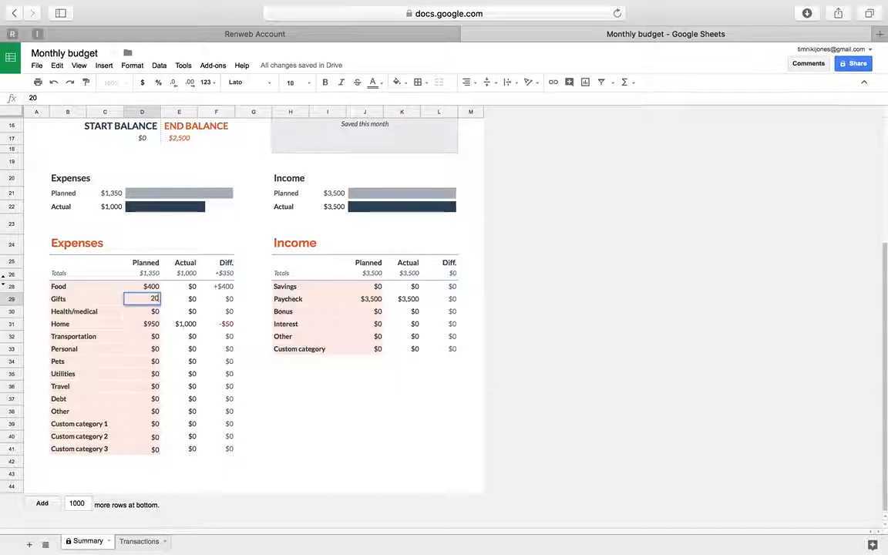
pyautogui.click(154, 312)
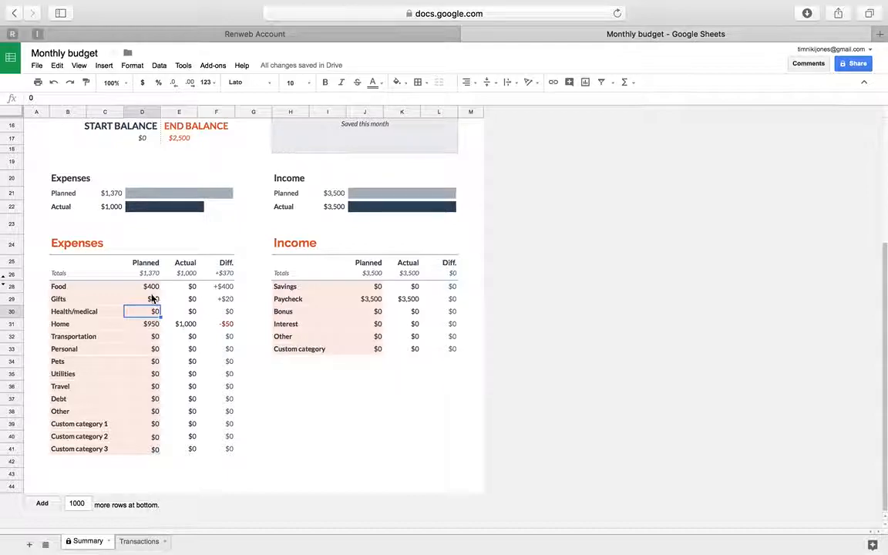
pyautogui.write('50')
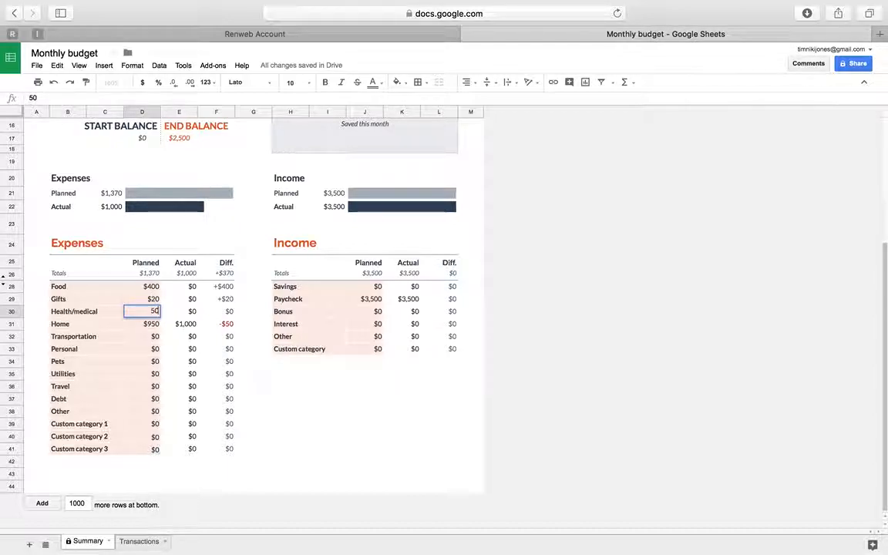
pyautogui.press('Return')
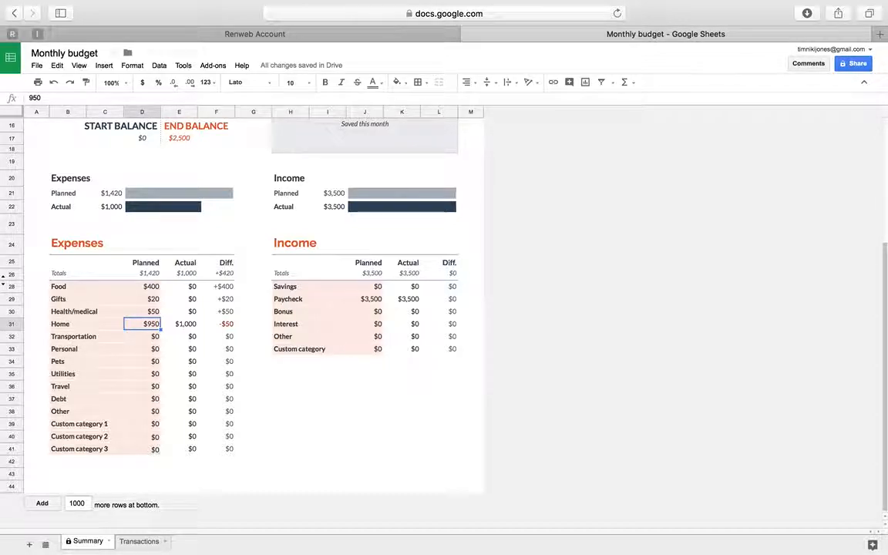
# Enter planned expenses of 400 for Transportation and 125 for Personal.
pyautogui.click(151, 338)
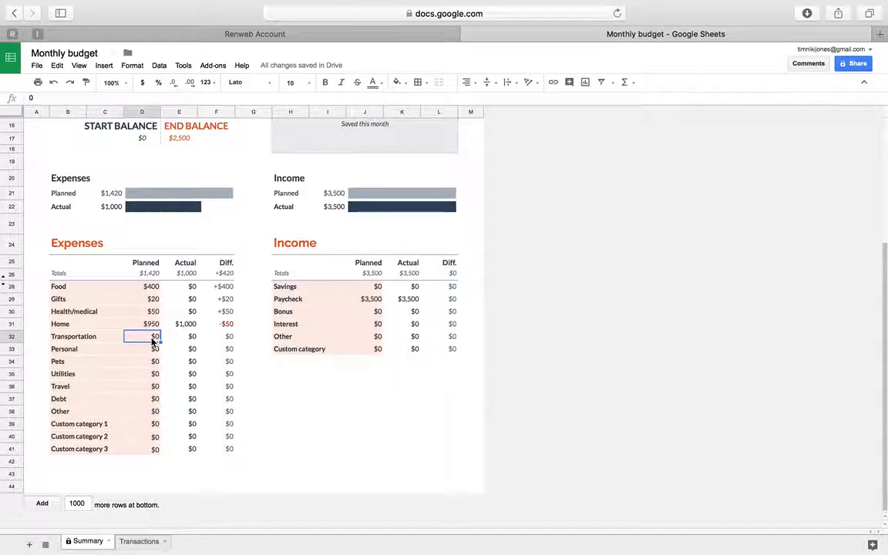
pyautogui.write('400')
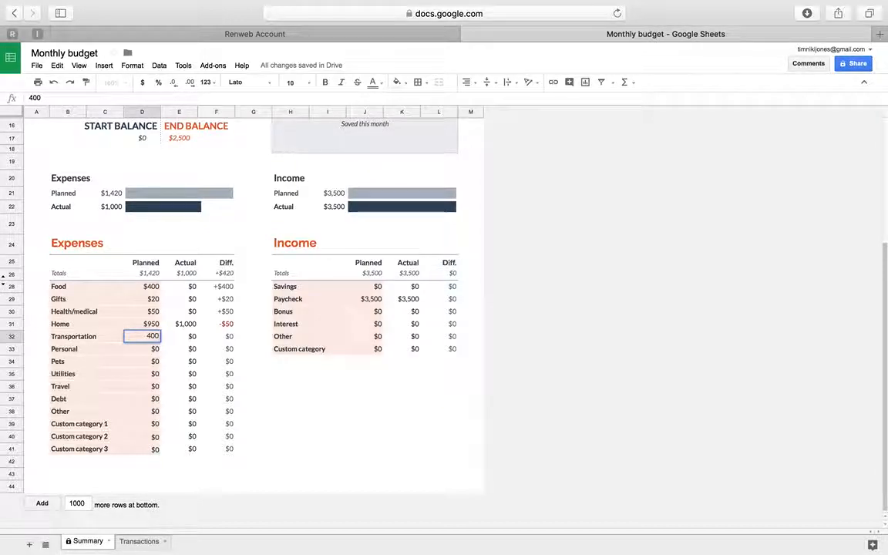
pyautogui.press('Return')
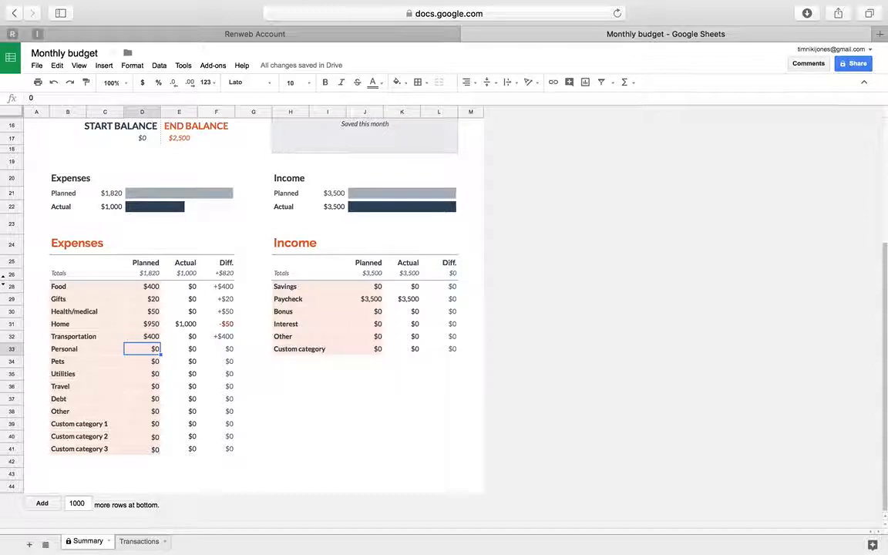
pyautogui.write('125')
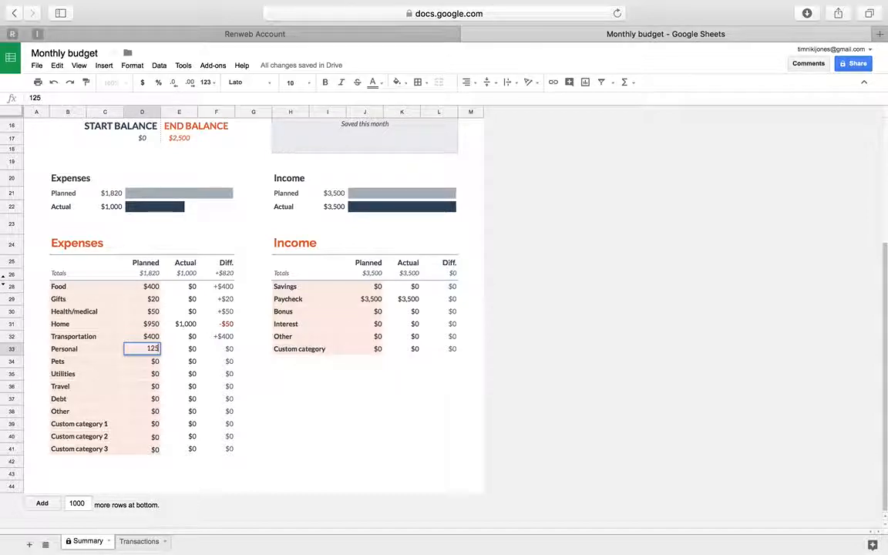
# Enter planned expenses of 300 for Utilities, 75 for Travel and 50 for Debt.
pyautogui.click(151, 372)
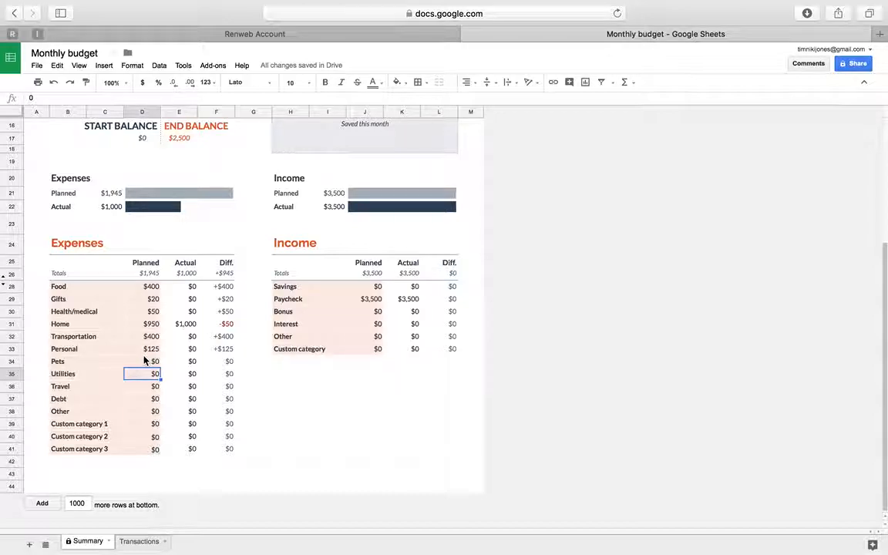
pyautogui.write('300')
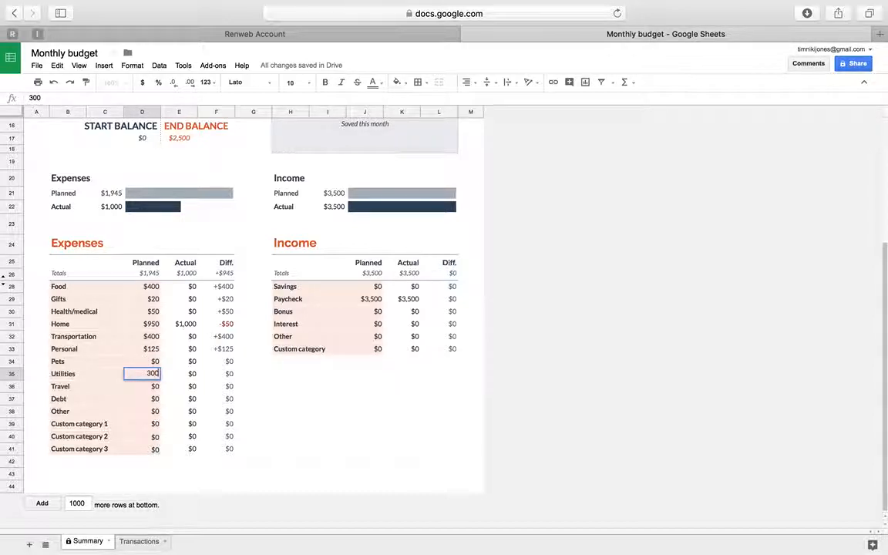
pyautogui.press('Return')
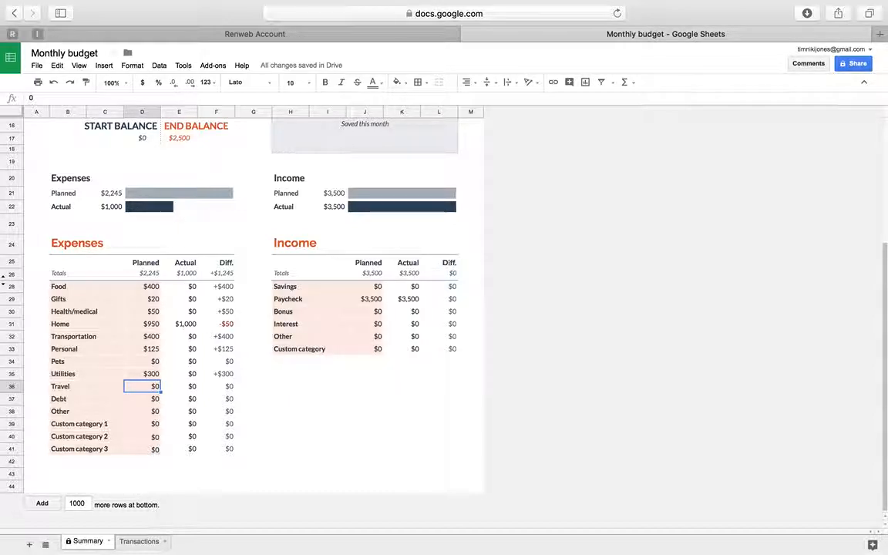
pyautogui.write('75')
pyautogui.press('Return')
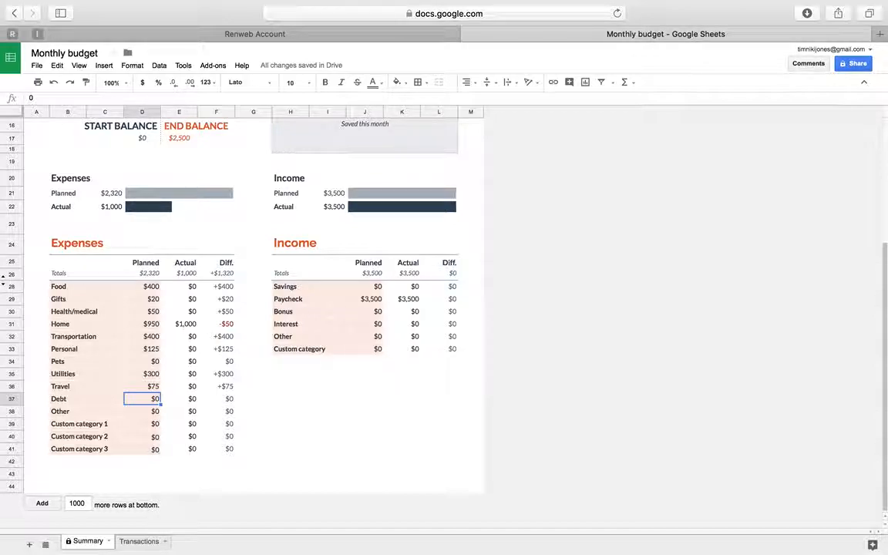
pyautogui.write('50')
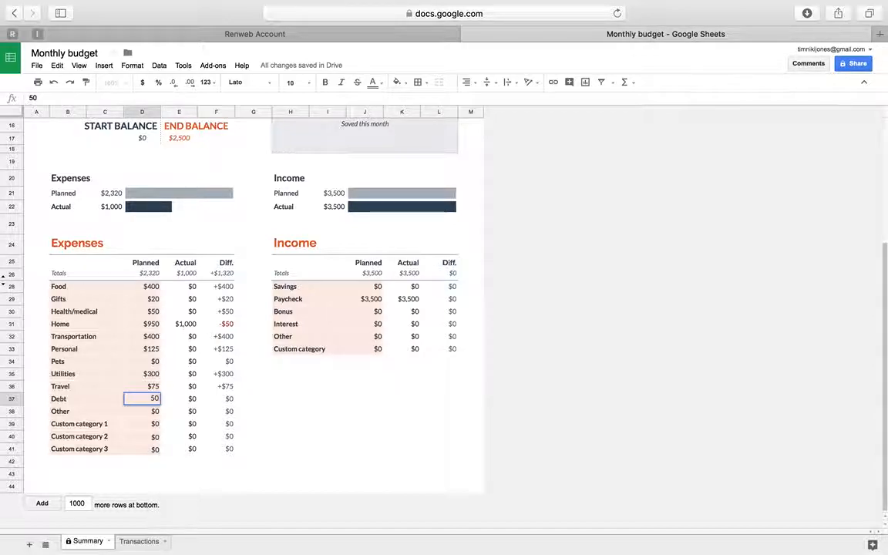
pyautogui.press('Return')
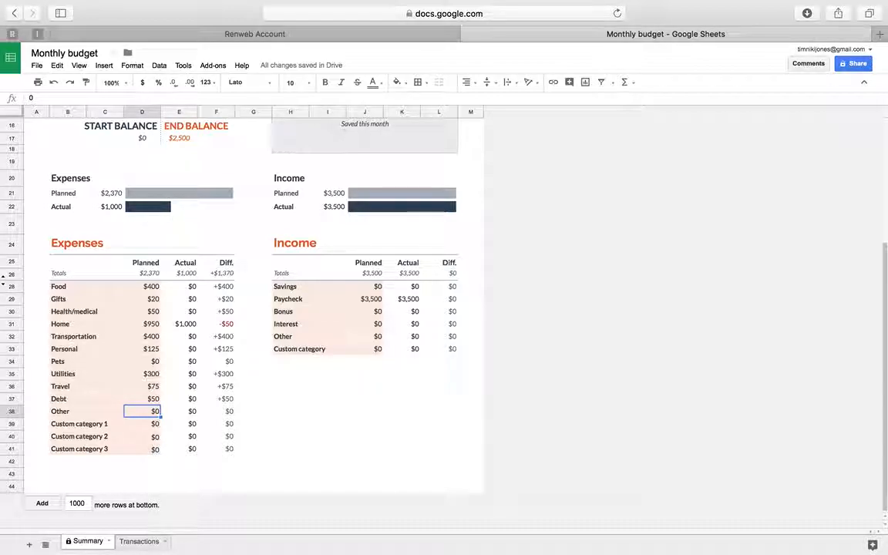
# Rename Custom category 1 in the Expenses table as Cell Phone/Cable/Internet and set its planned amount to 200.
pyautogui.click(88, 411)
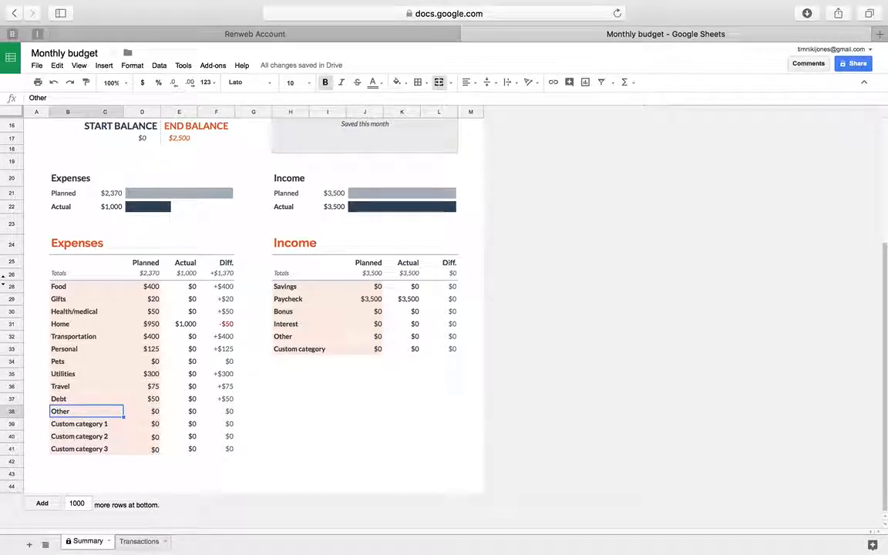
pyautogui.click(86, 425)
pyautogui.write('Cell Phone/Cable/Internet')
pyautogui.press('Tab')
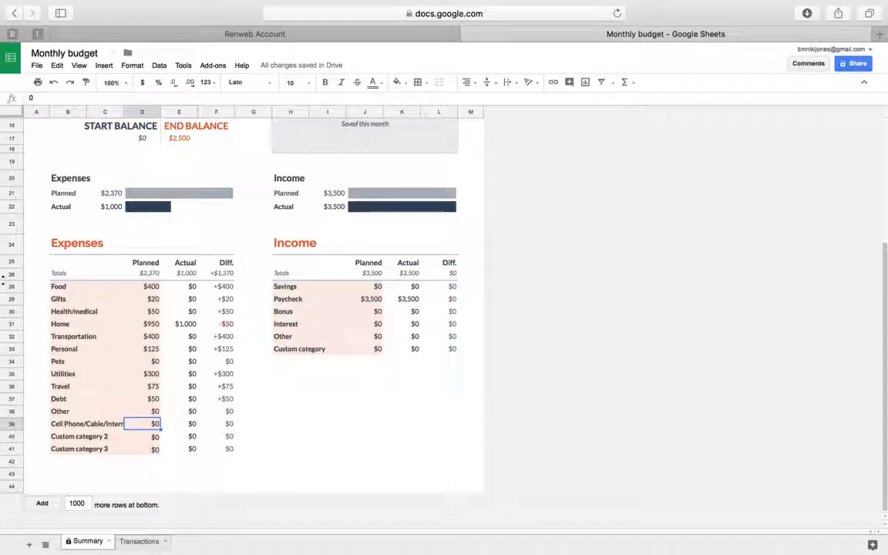
pyautogui.write('20')
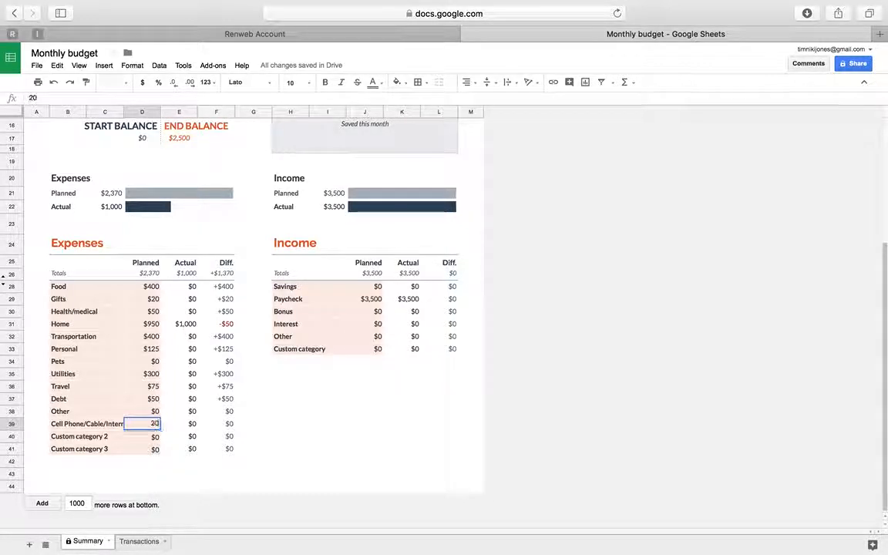
pyautogui.write('0')
pyautogui.press('Return')
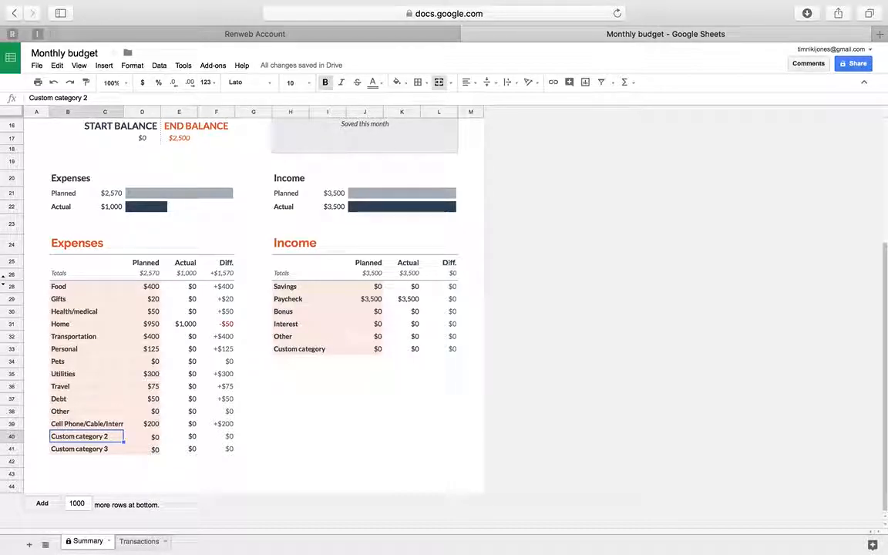
# Rename Custom category 2 in the Expenses table as Tithe and set its planned amount to 350.
pyautogui.write('Tithe')
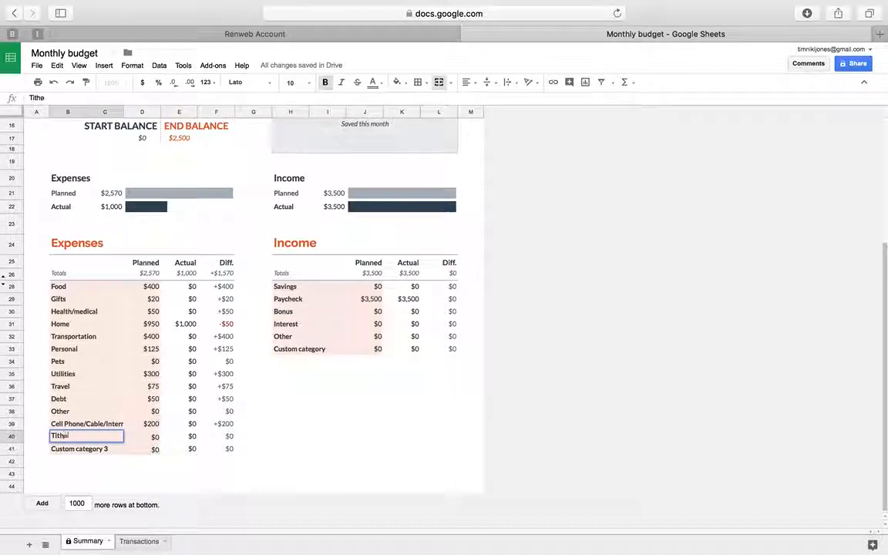
pyautogui.press('Tab')
pyautogui.write('350')
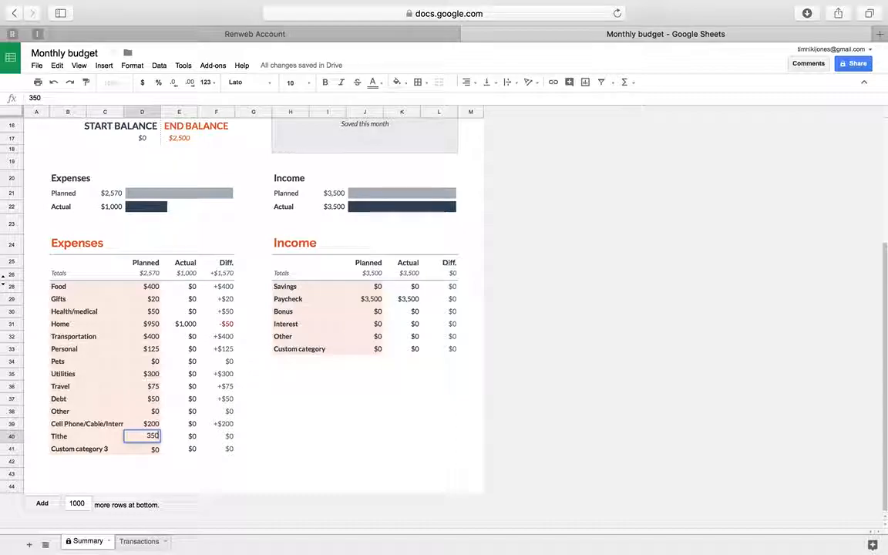
pyautogui.press('Return')
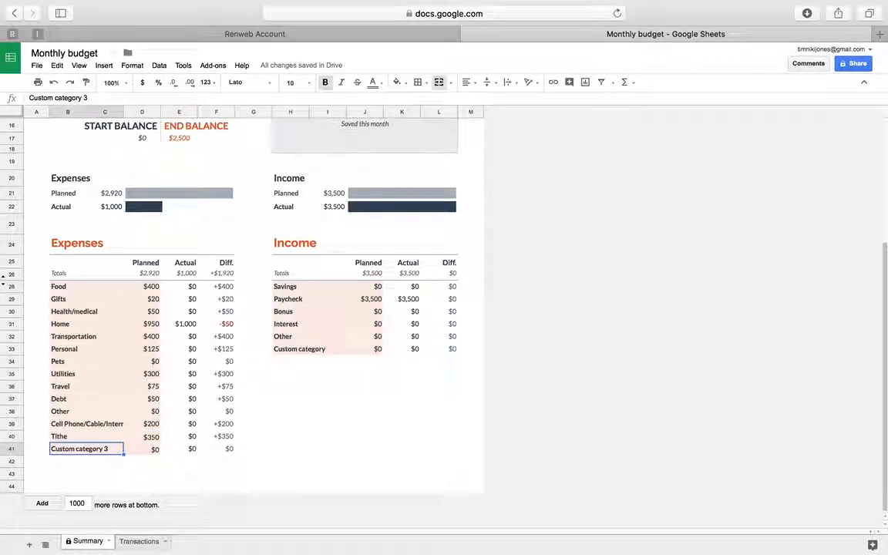
# Rename Custom category 3 in the Expenses table as Savings.
pyautogui.scroll(2, 203, 300)
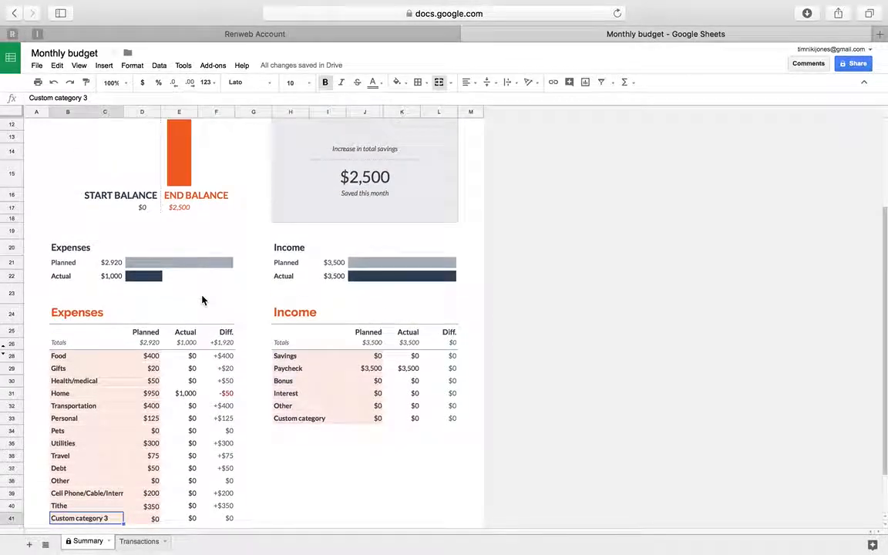
pyautogui.scroll(2, 202, 300)
pyautogui.scroll(-4, 203, 299)
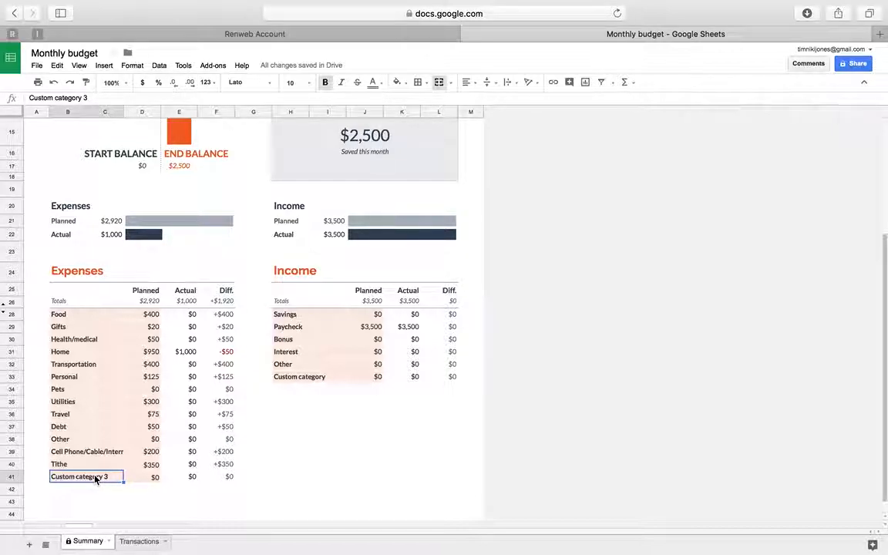
pyautogui.scroll(2, 95, 479)
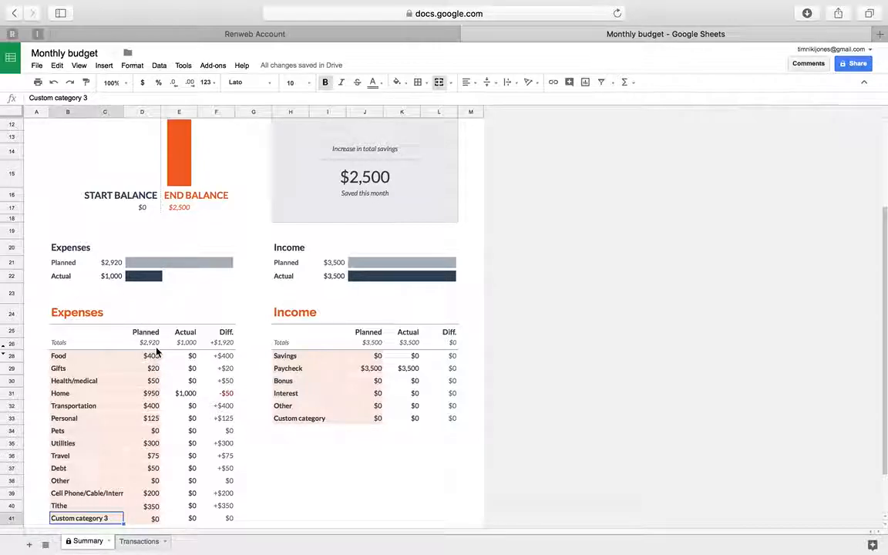
pyautogui.scroll(1, 157, 352)
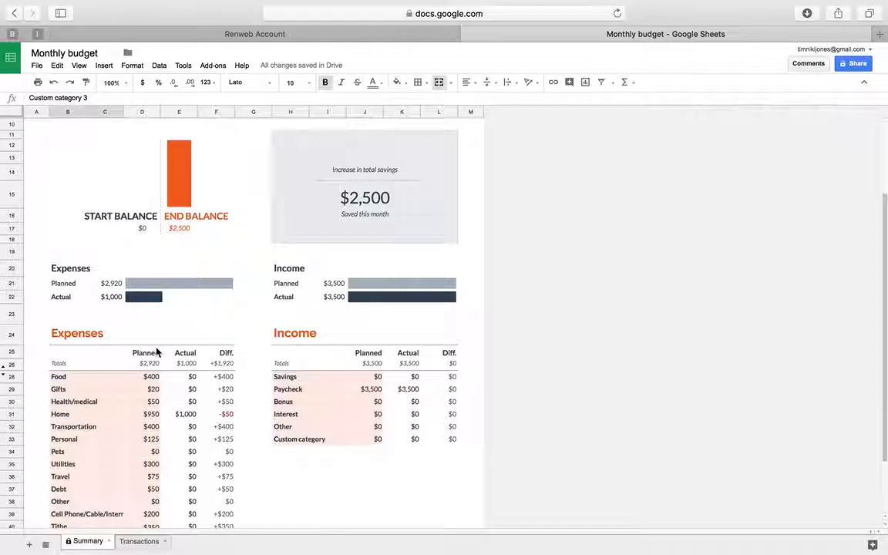
pyautogui.scroll(-4, 157, 352)
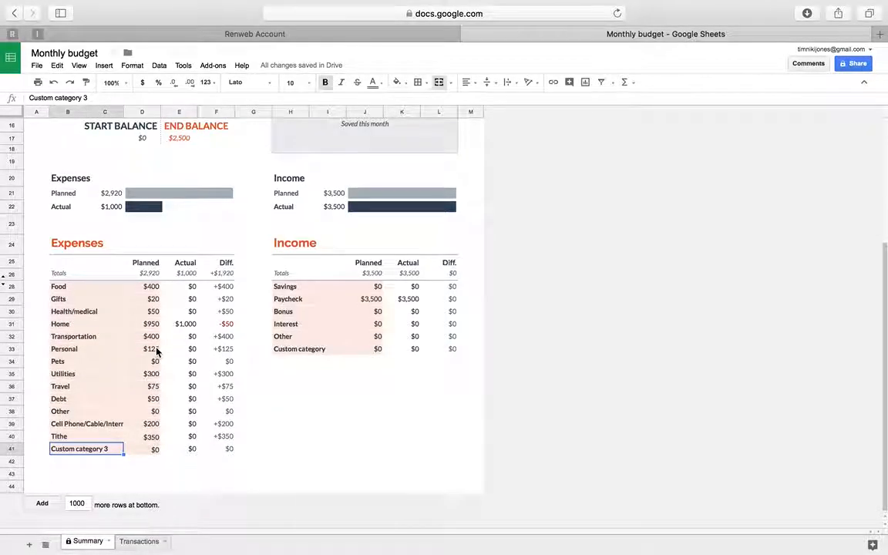
pyautogui.click(93, 449)
pyautogui.write('Savings')
pyautogui.press('Tab')
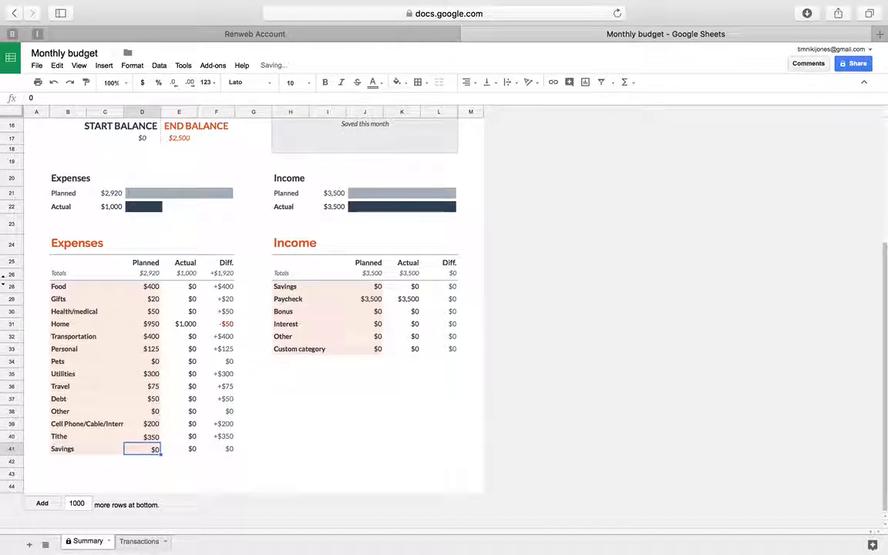
# Compare planned income with planned expenses, and set the planned amount of the Savings expense category to 580.
pyautogui.scroll(3, 254, 309)
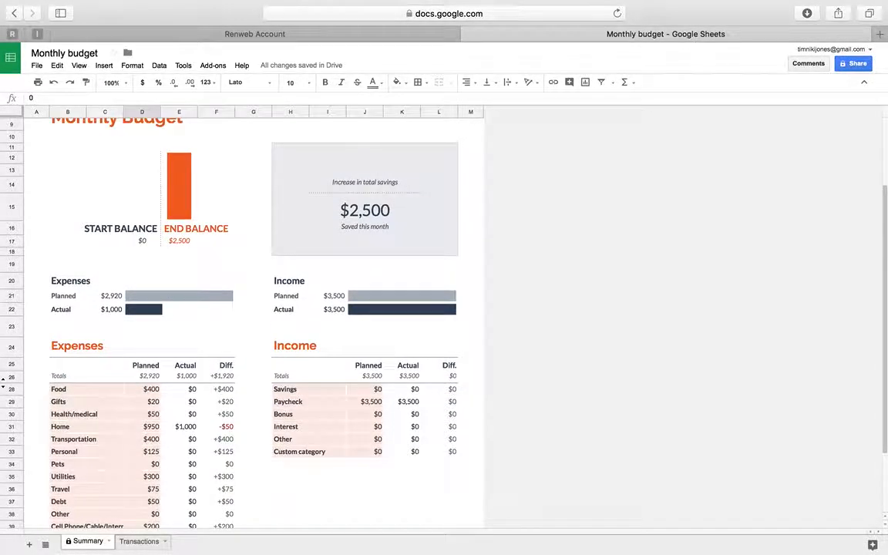
pyautogui.scroll(2, 255, 309)
pyautogui.scroll(-1, 254, 308)
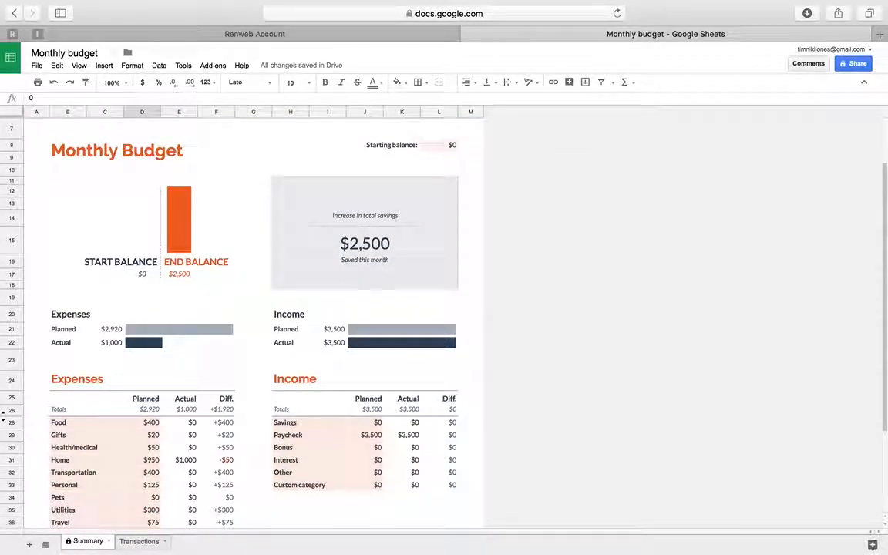
pyautogui.scroll(-1, 400, 308)
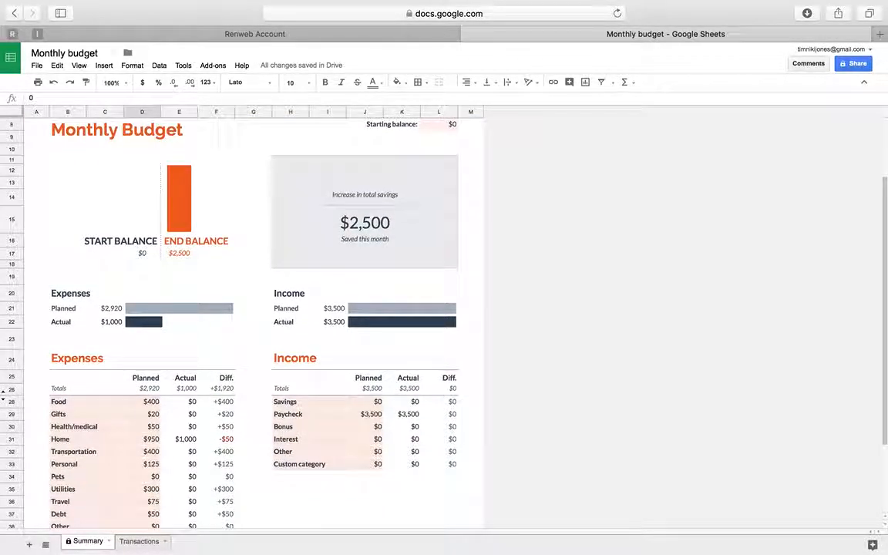
pyautogui.scroll(5, 254, 308)
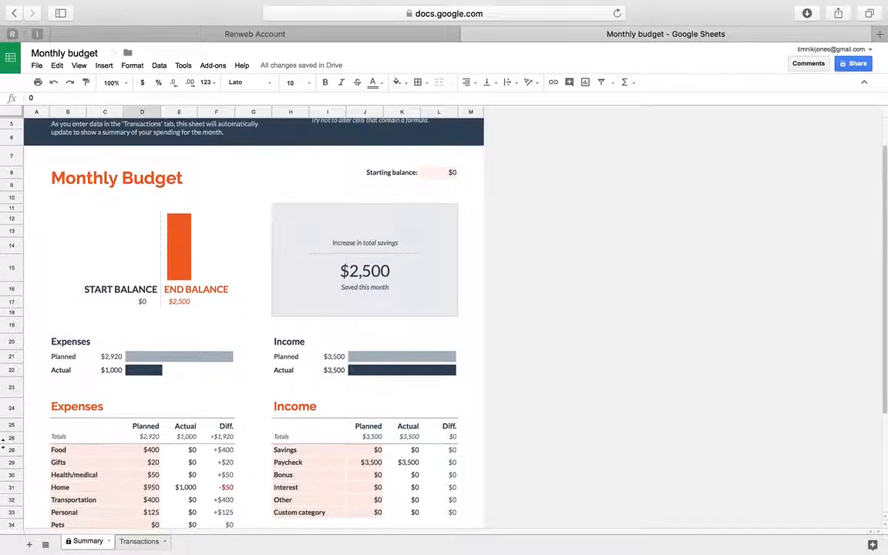
pyautogui.scroll(-10, 254, 309)
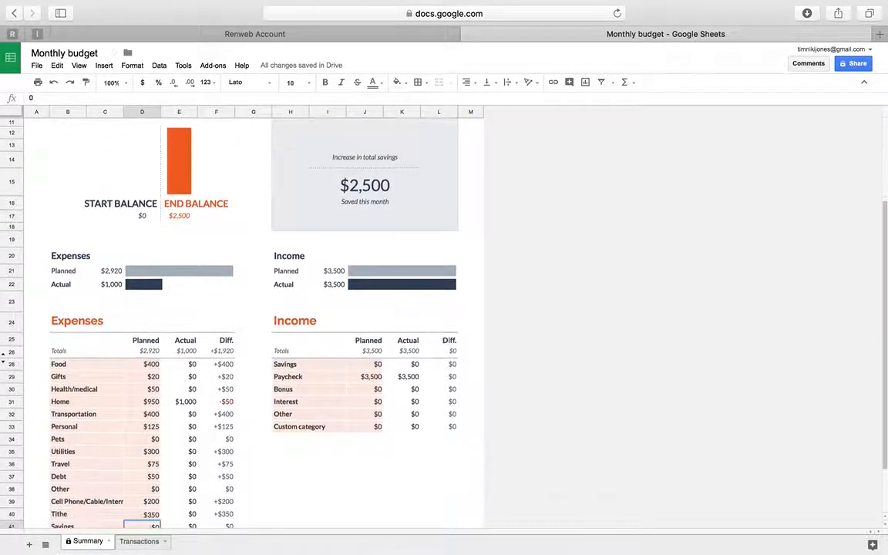
pyautogui.write('580')
pyautogui.click(152, 437)
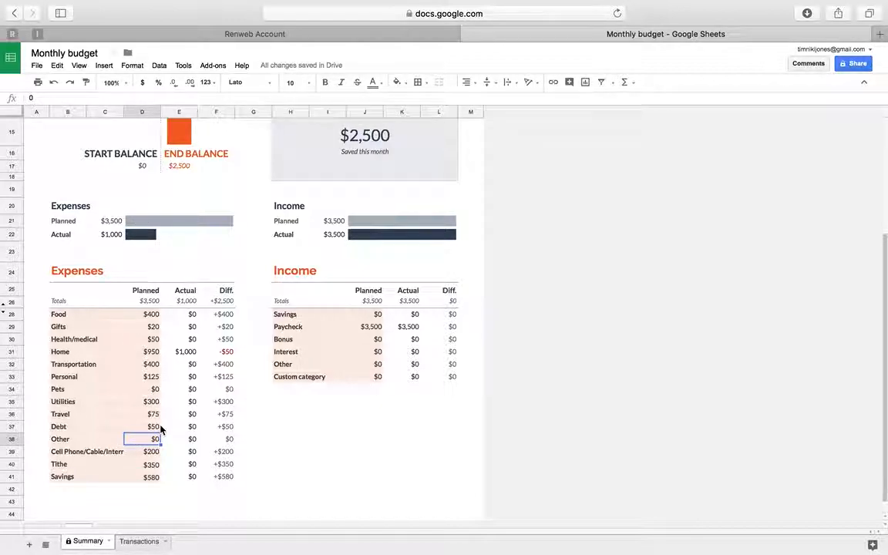
pyautogui.scroll(-1, 161, 430)
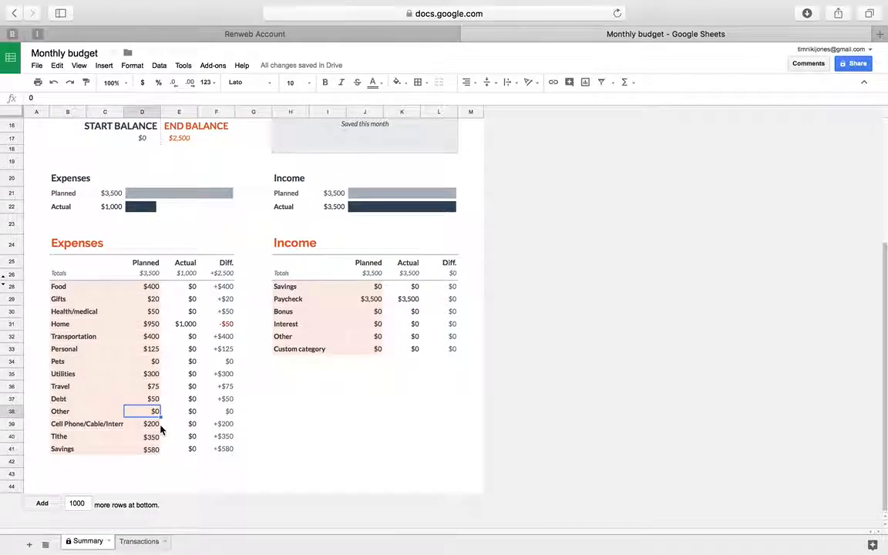
# On the Transactions sheet, set the Rent expense amount to 950, and return to the Summary sheet.
pyautogui.click(138, 544)
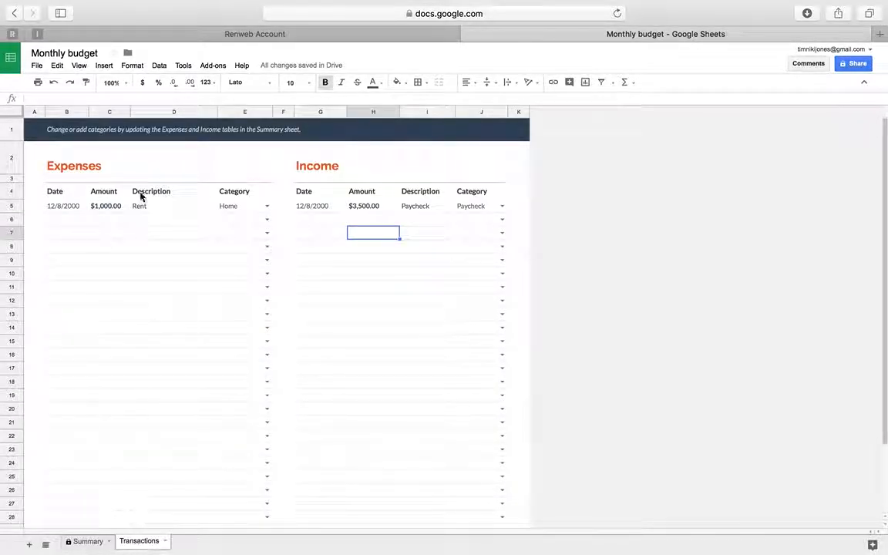
pyautogui.click(103, 209)
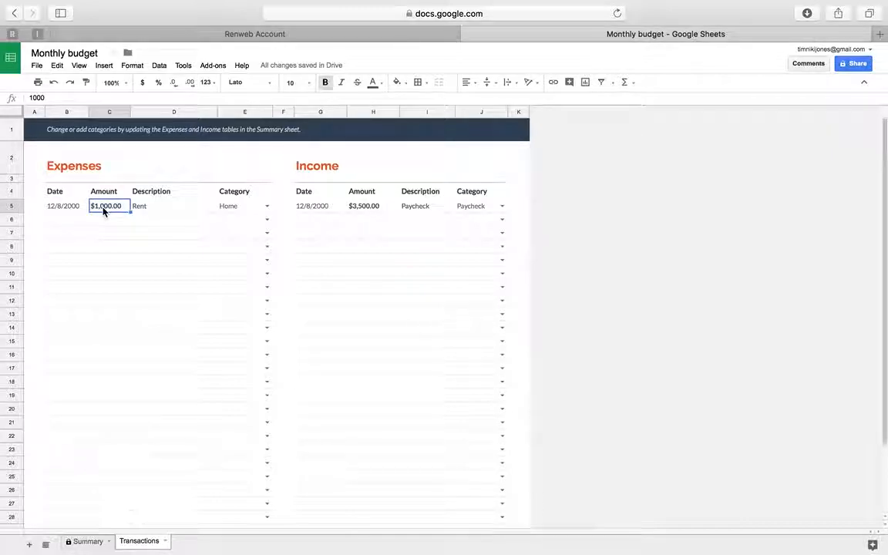
pyautogui.write('950')
pyautogui.press('Return')
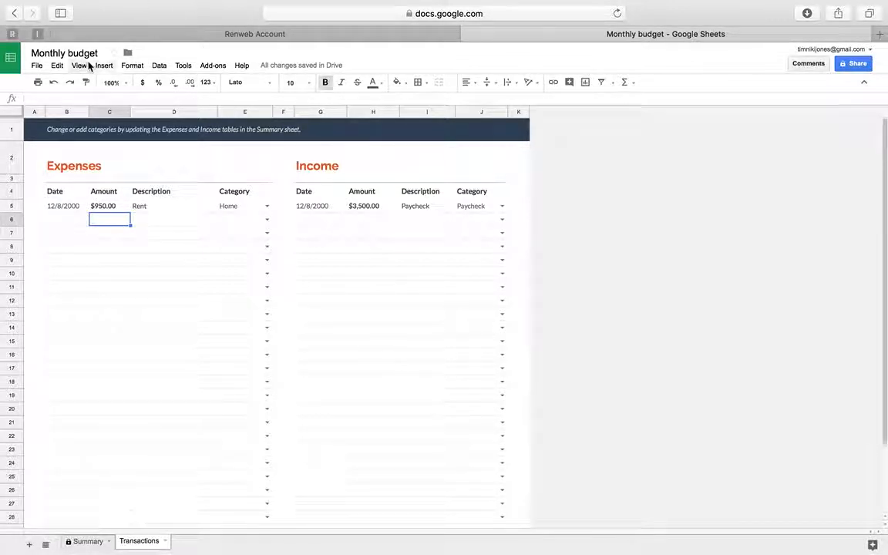
pyautogui.click(89, 543)
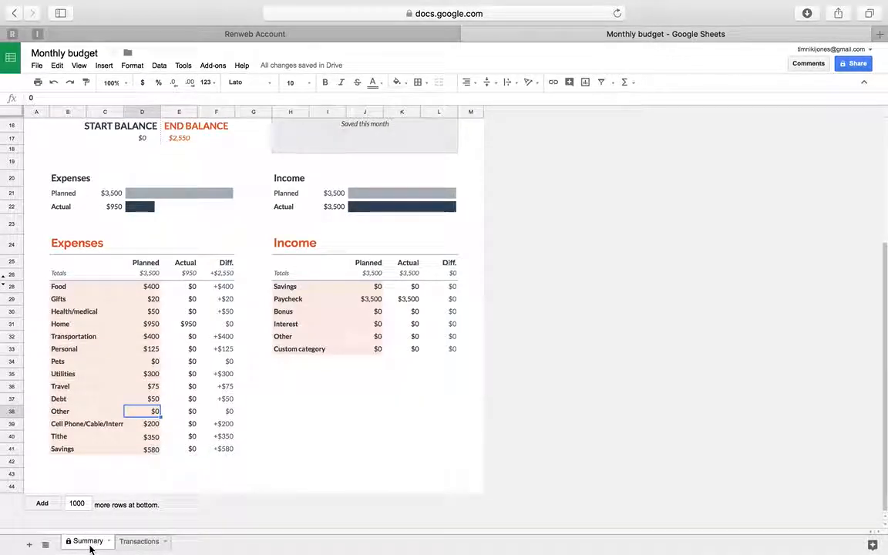